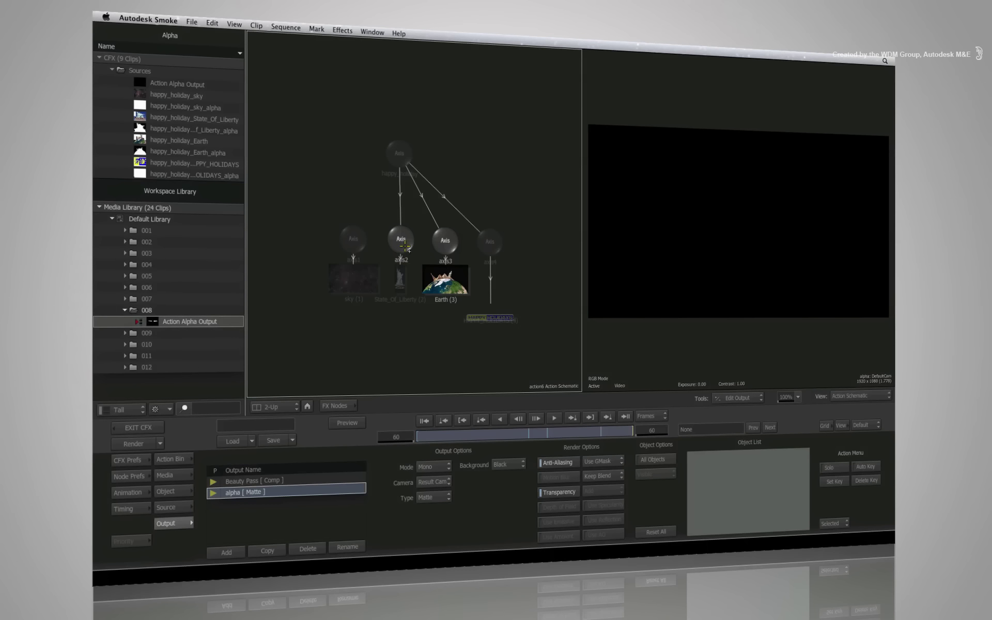
- View the Action node's alpha matte, then the blendcomp9 composite result
click(397, 153)
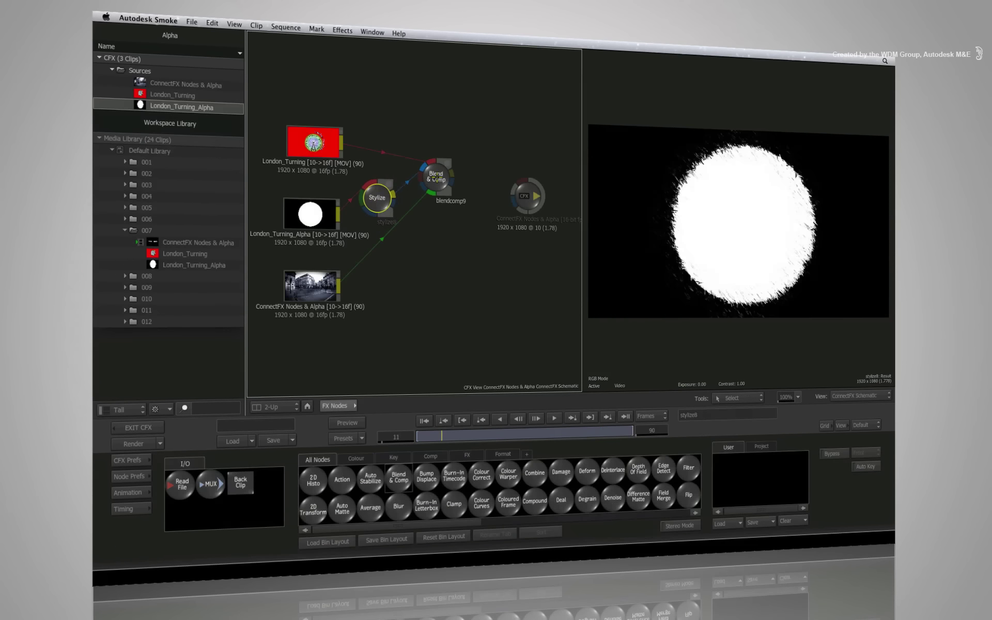
click(438, 177)
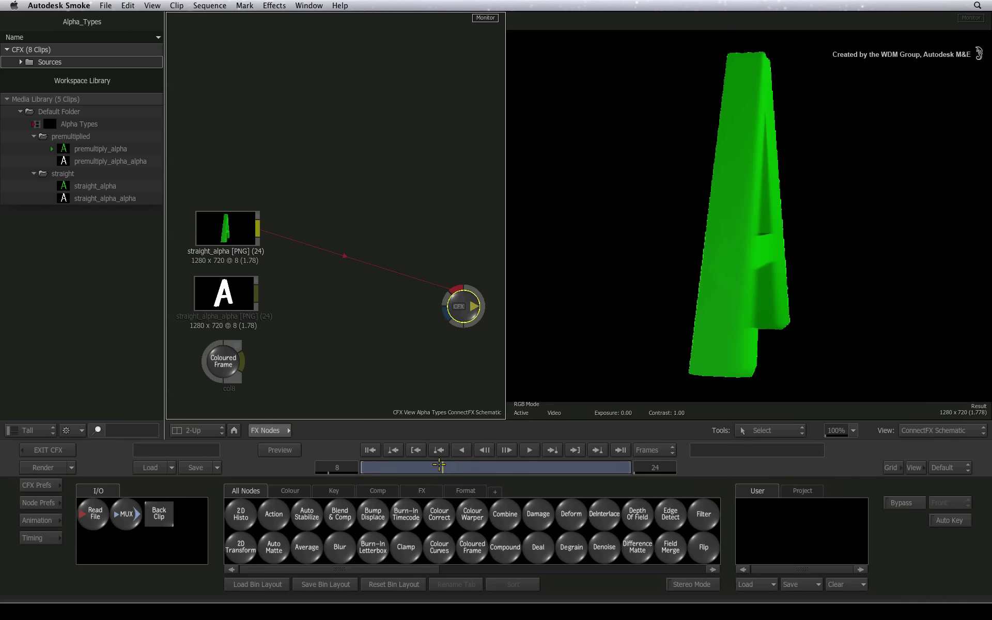
- Scrub back to the front-facing A, then inspect the straight_alpha_alpha matte and grey col8
drag(439, 465, 372, 466)
click(241, 306)
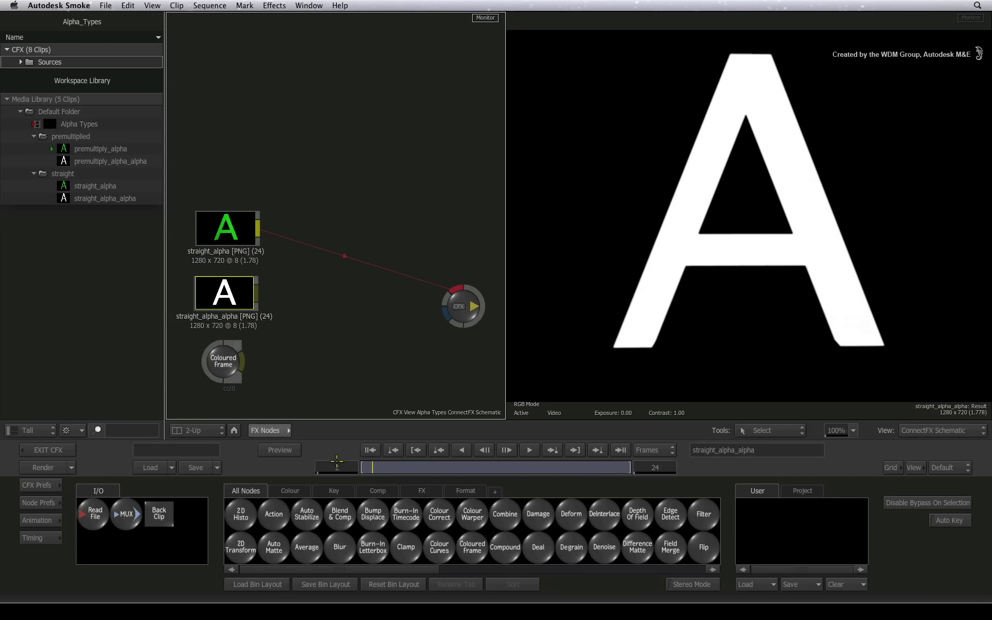
click(219, 357)
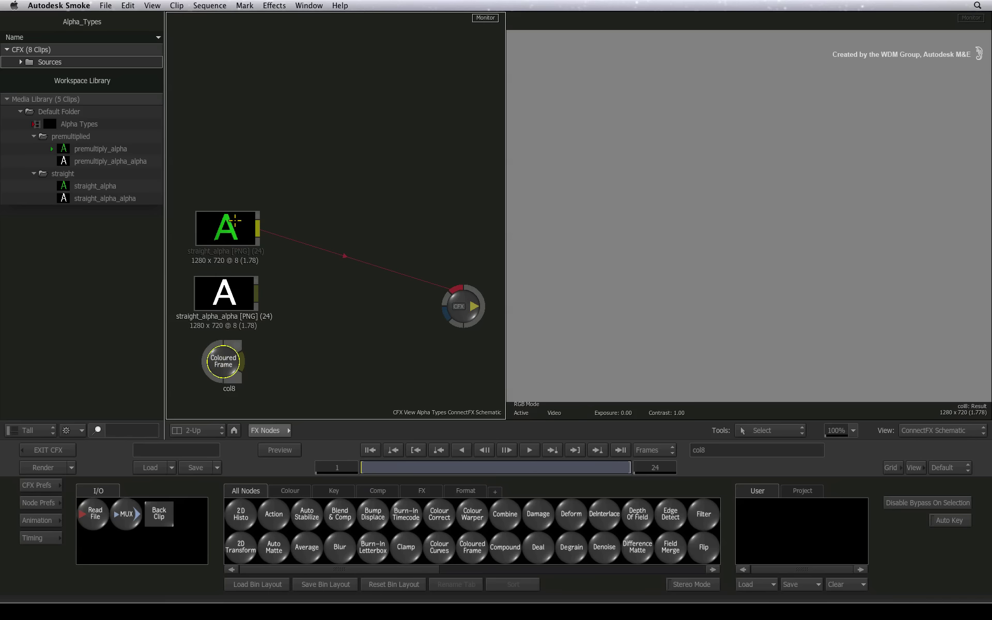
- Add blendcomp21, fed by straight_alpha, straight_alpha_alpha matte and col8 grey, and check frame 11
drag(234, 220, 231, 222)
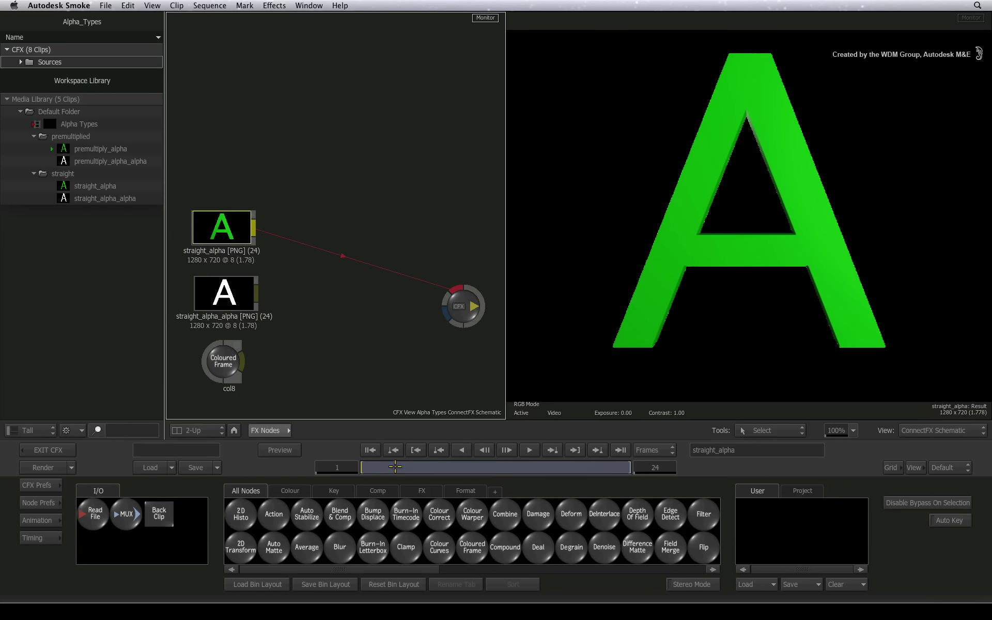
drag(400, 466, 353, 459)
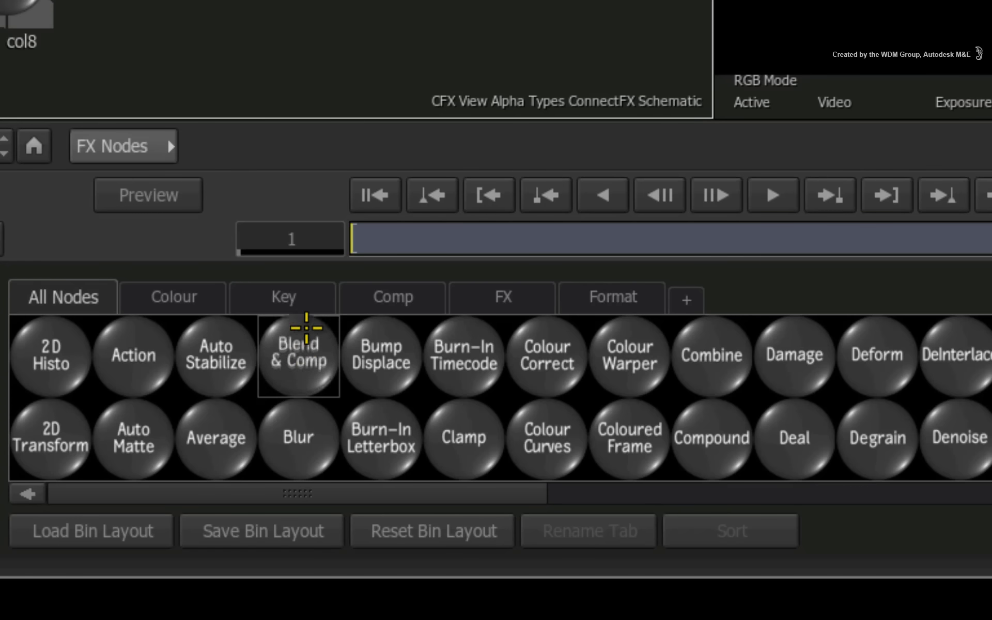
drag(341, 503, 343, 362)
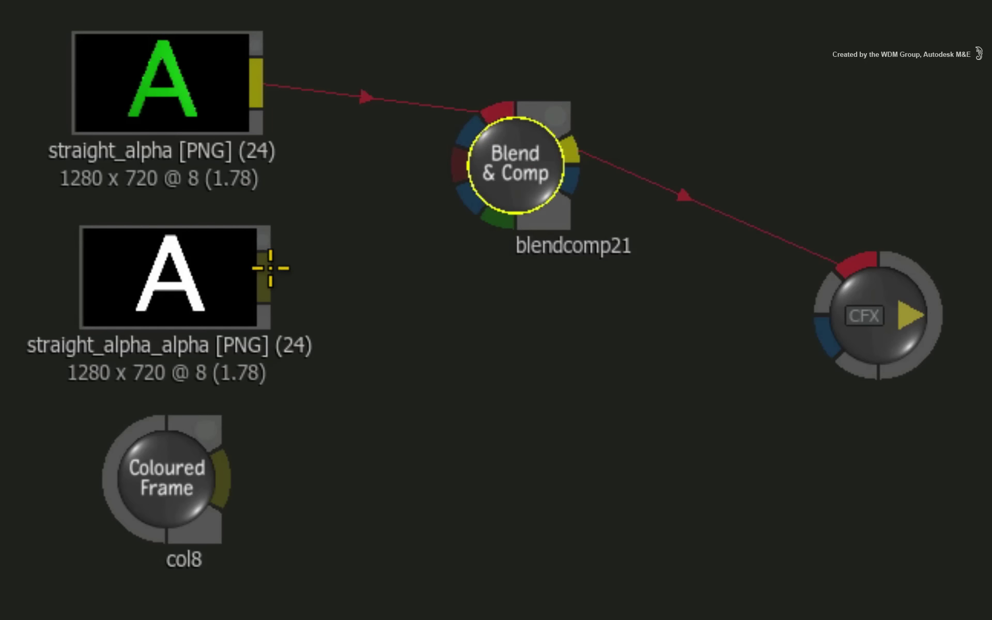
drag(266, 269, 464, 134)
drag(222, 478, 491, 220)
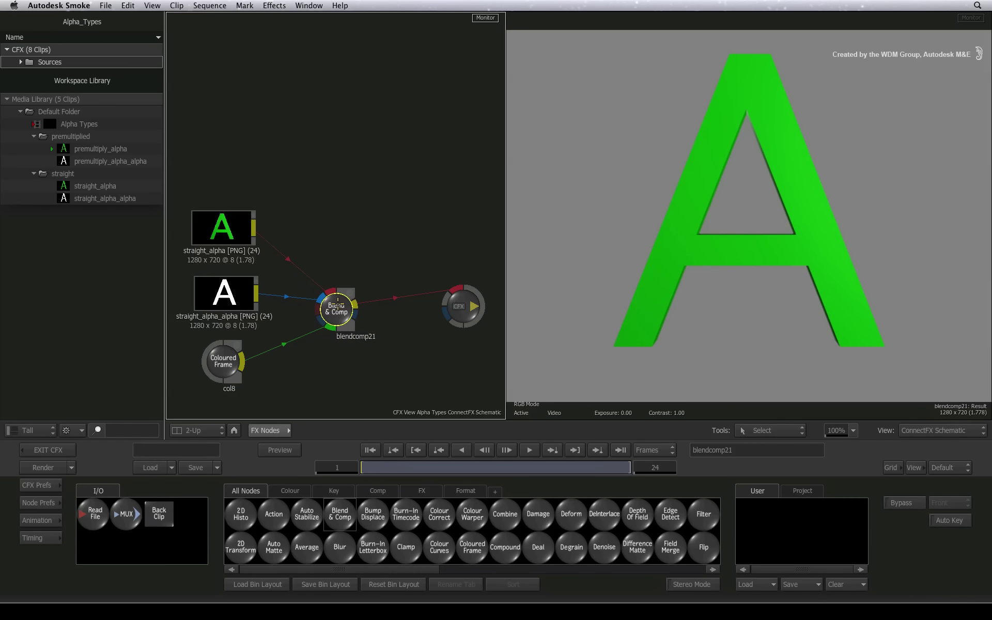
drag(344, 294, 342, 297)
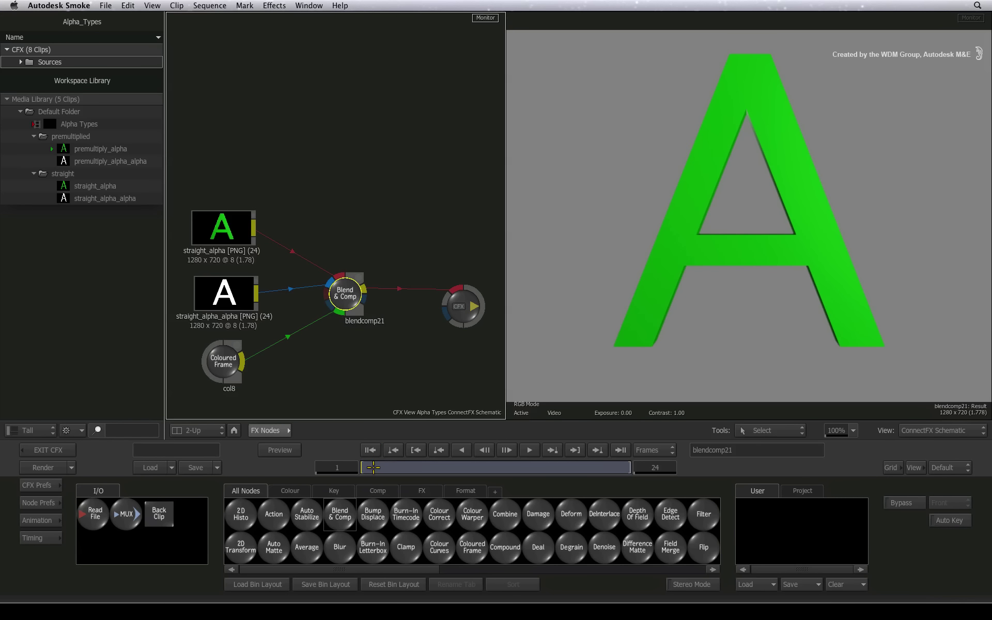
mouse_move(371, 468)
mouse_down()
mouse_move(586, 433)
mouse_move(442, 463)
mouse_move(327, 467)
mouse_up()
- Compare premultiply_alpha, its matte and the pre_multiplied_Alpha composite over grey
drag(365, 365, 377, 190)
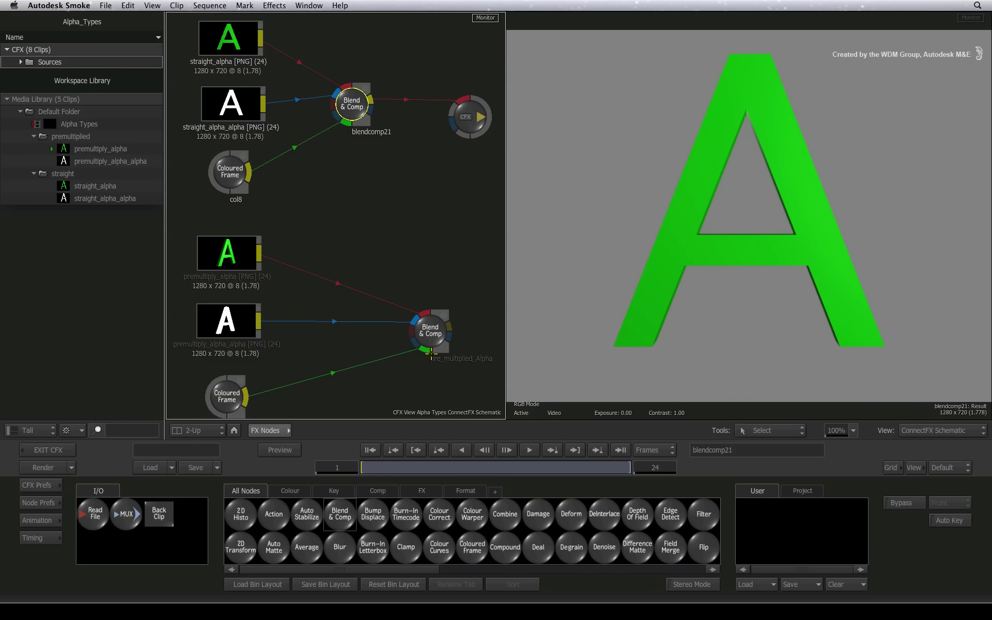
click(430, 333)
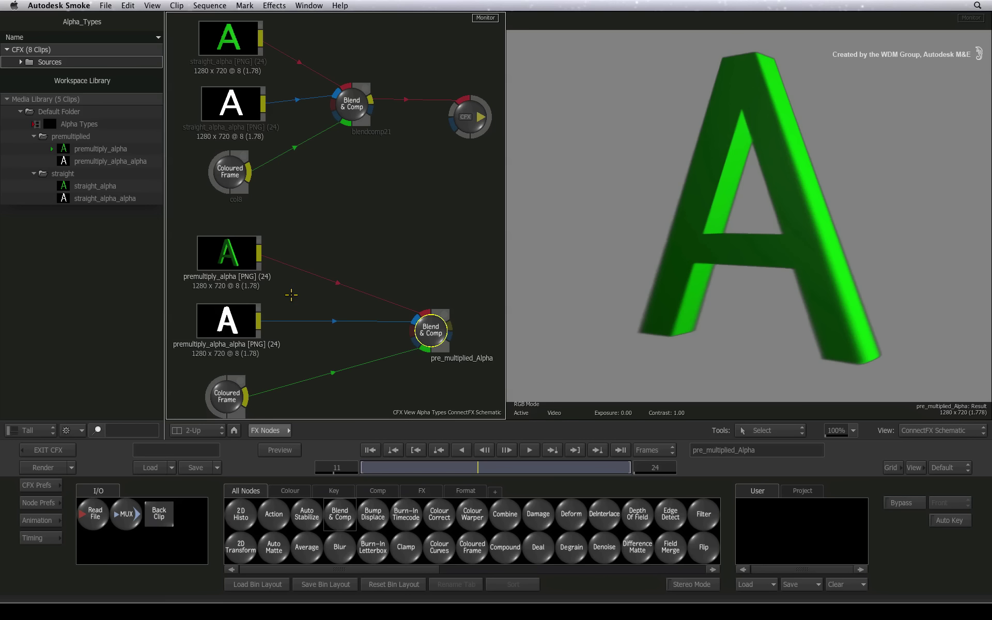
click(226, 250)
click(232, 315)
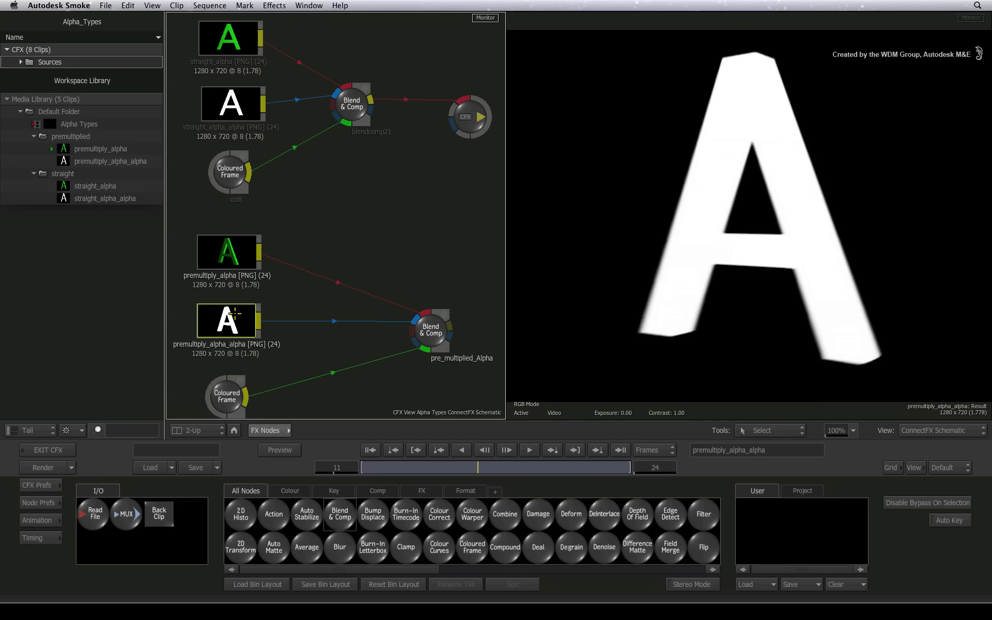
click(233, 251)
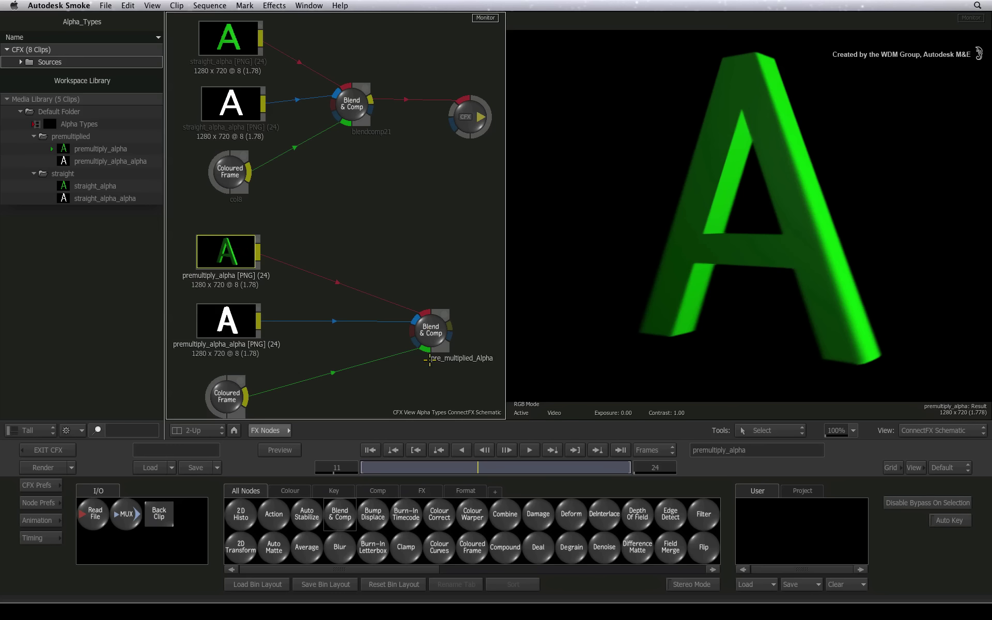
click(432, 329)
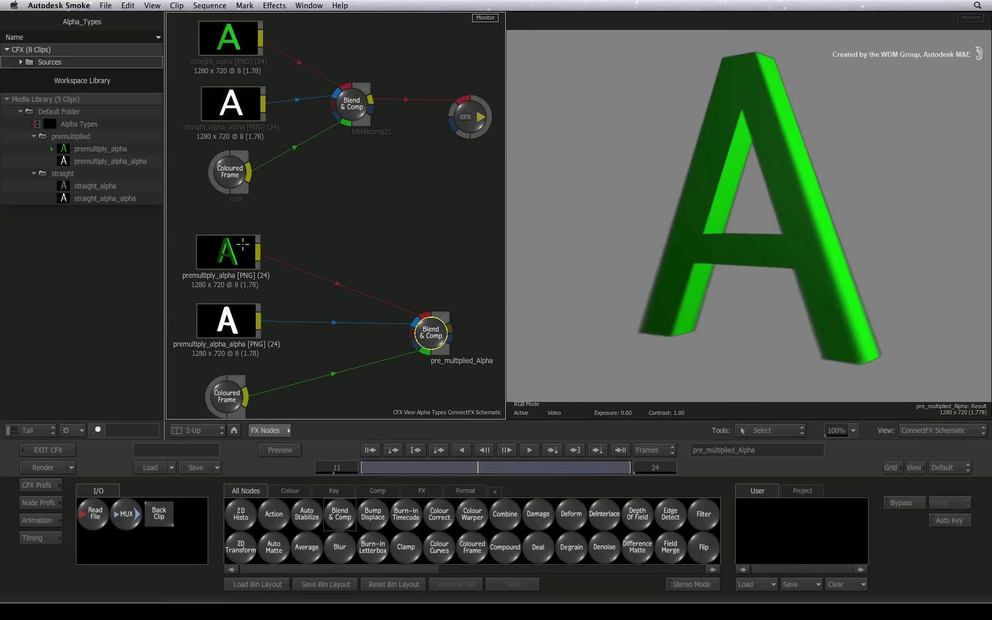
click(250, 244)
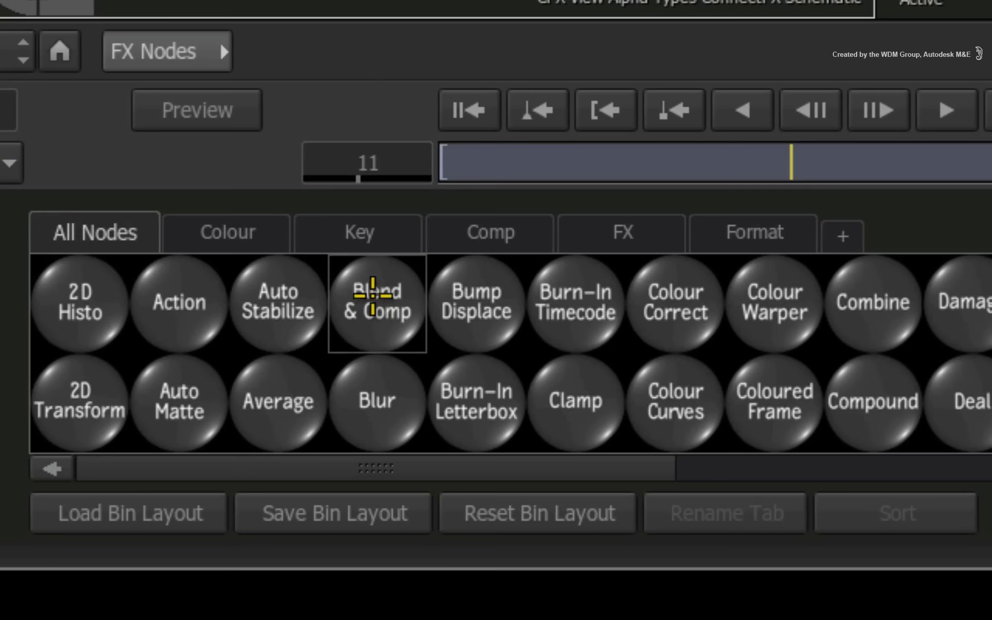
- Insert Blend & Comp blendcomp22 into the premultiply_alpha link, with premultiply_alpha_alpha as its second input
drag(373, 294, 413, 0)
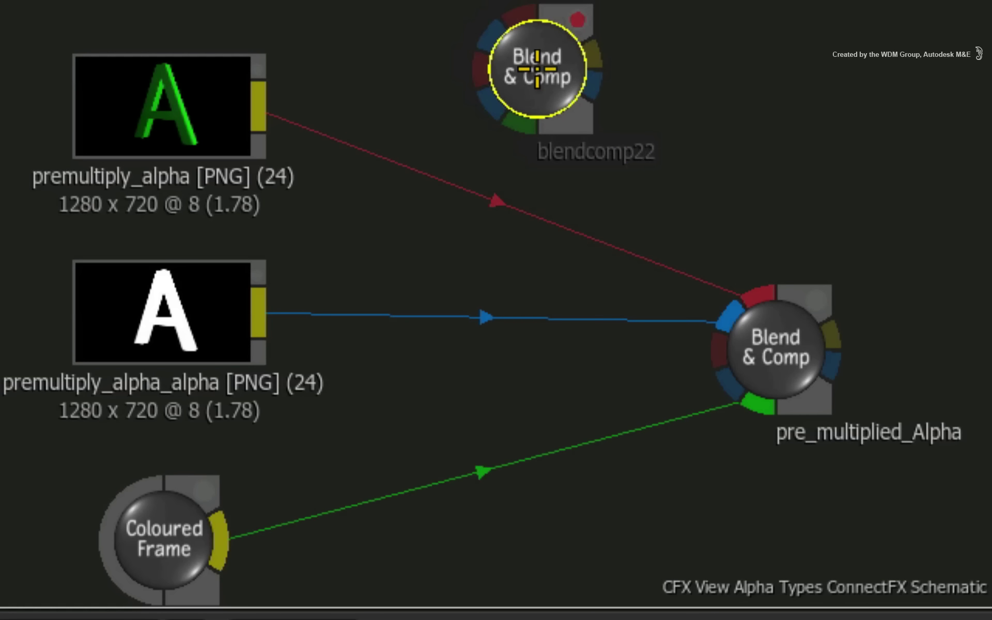
drag(537, 68, 489, 191)
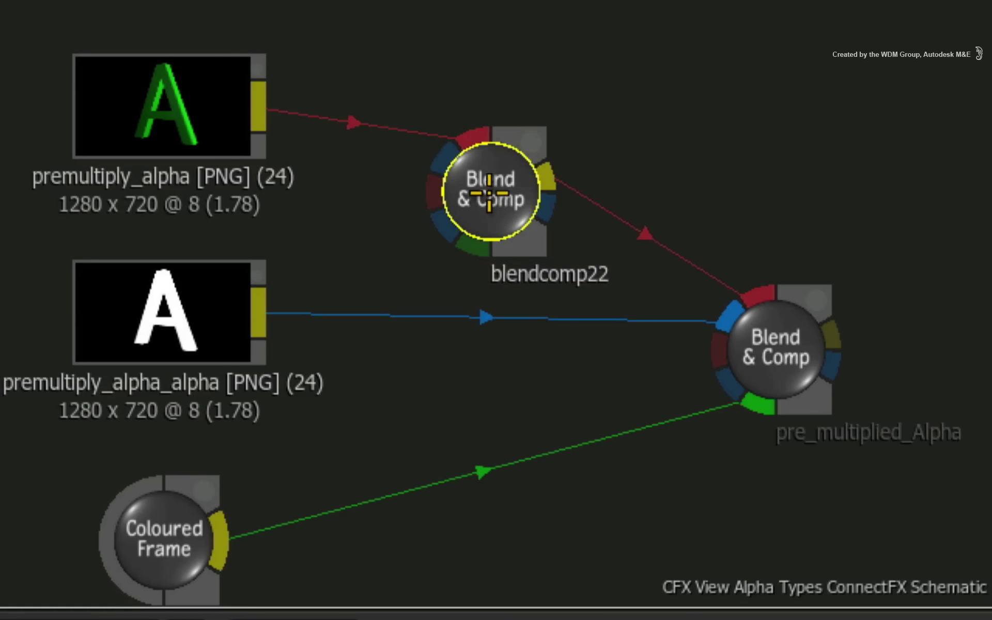
drag(257, 304, 432, 187)
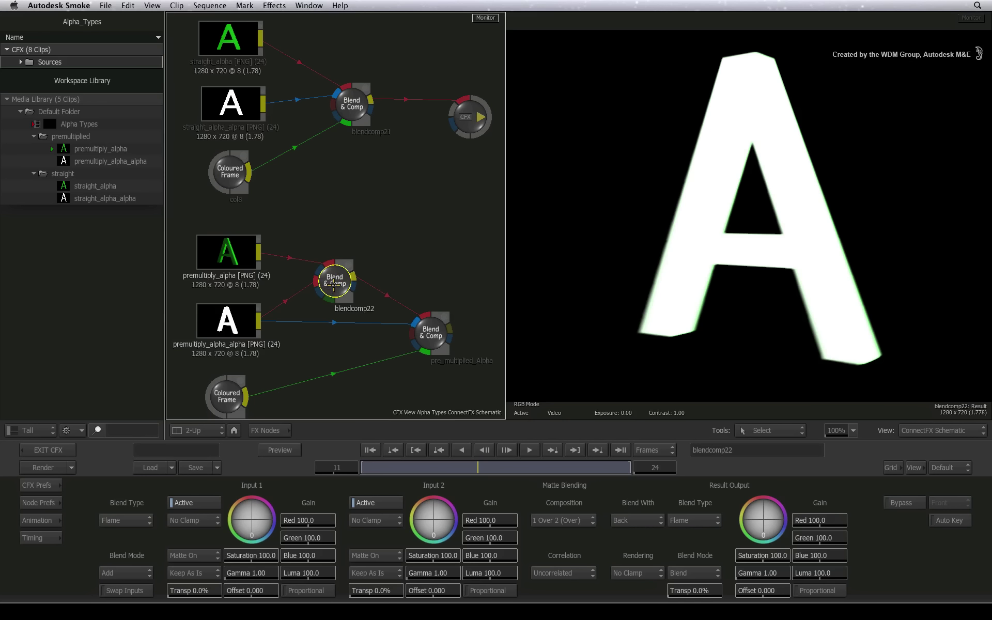
- Set blendcomp22 to Divide with swapped inputs, then view pre_multiplied_Alpha at frame 10
drag(334, 281, 337, 281)
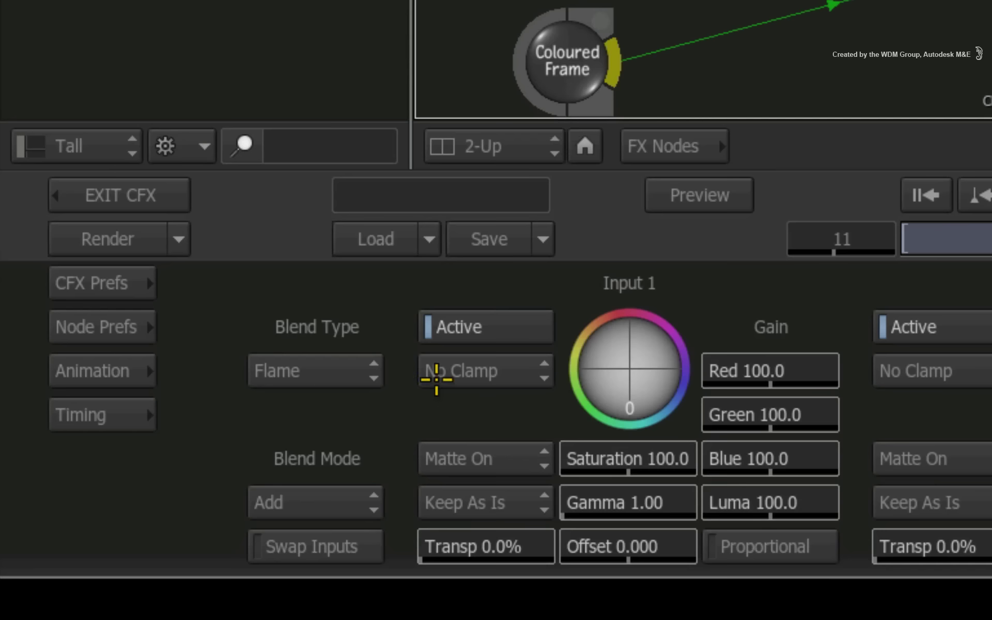
click(350, 499)
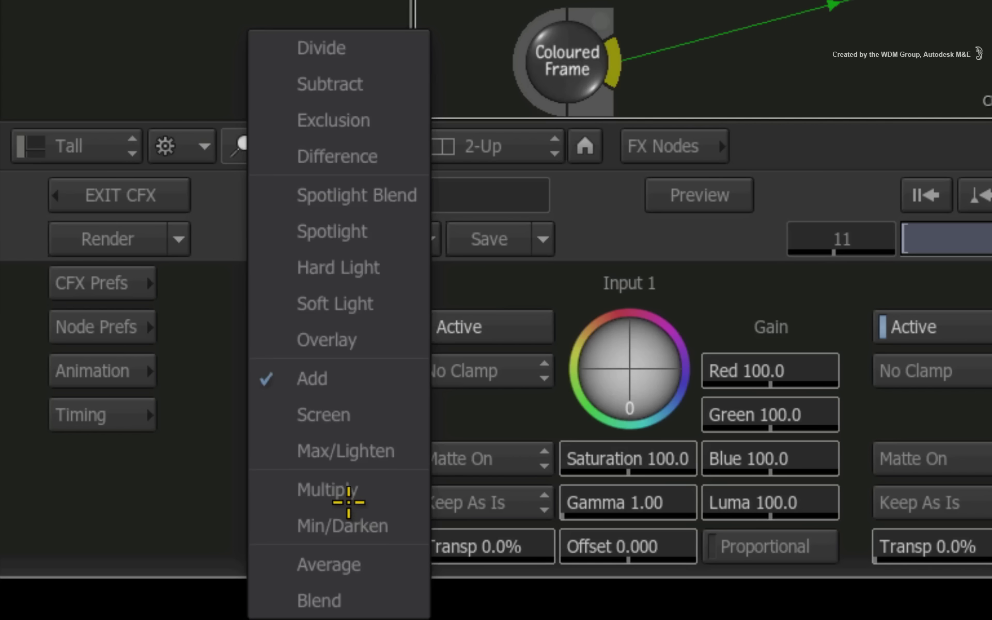
click(384, 50)
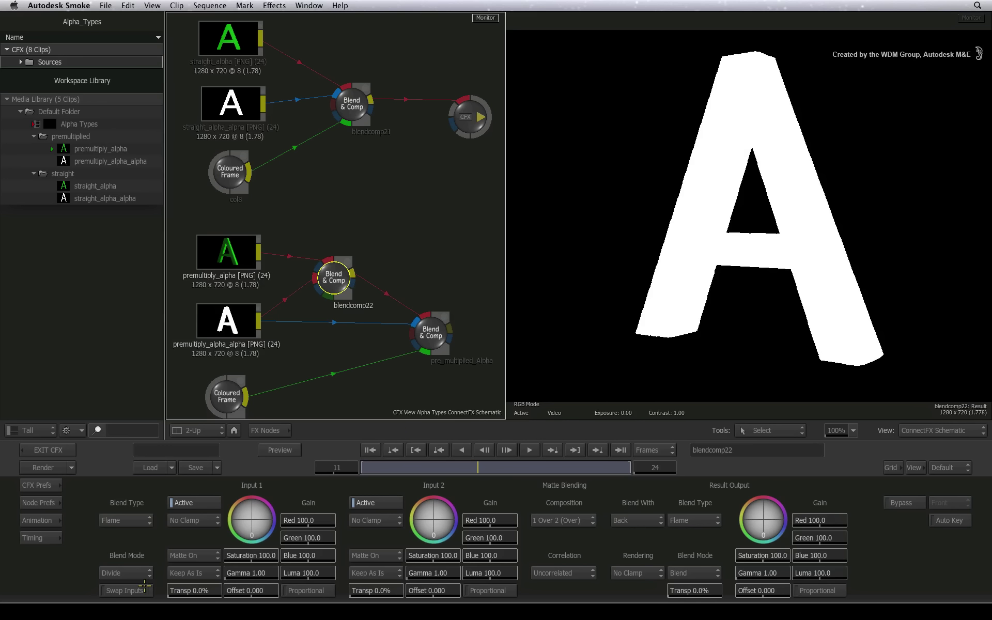
click(126, 590)
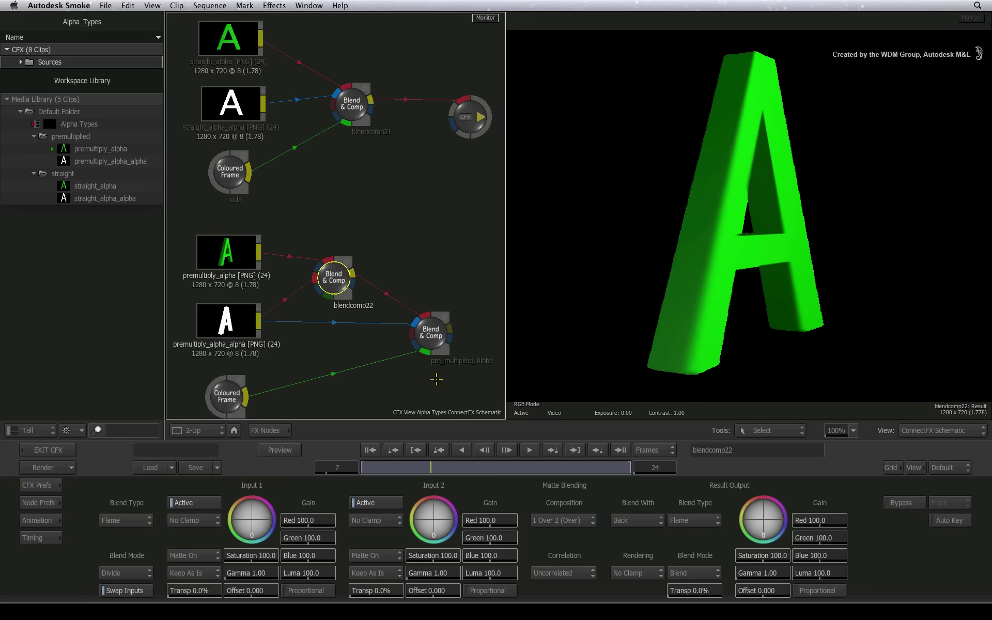
drag(419, 469, 464, 452)
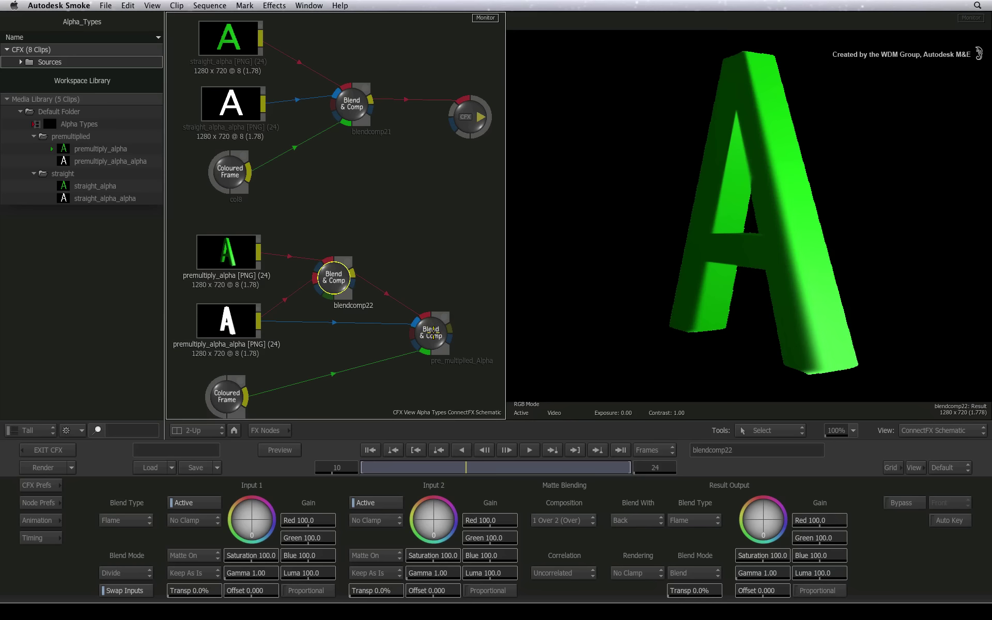
click(432, 335)
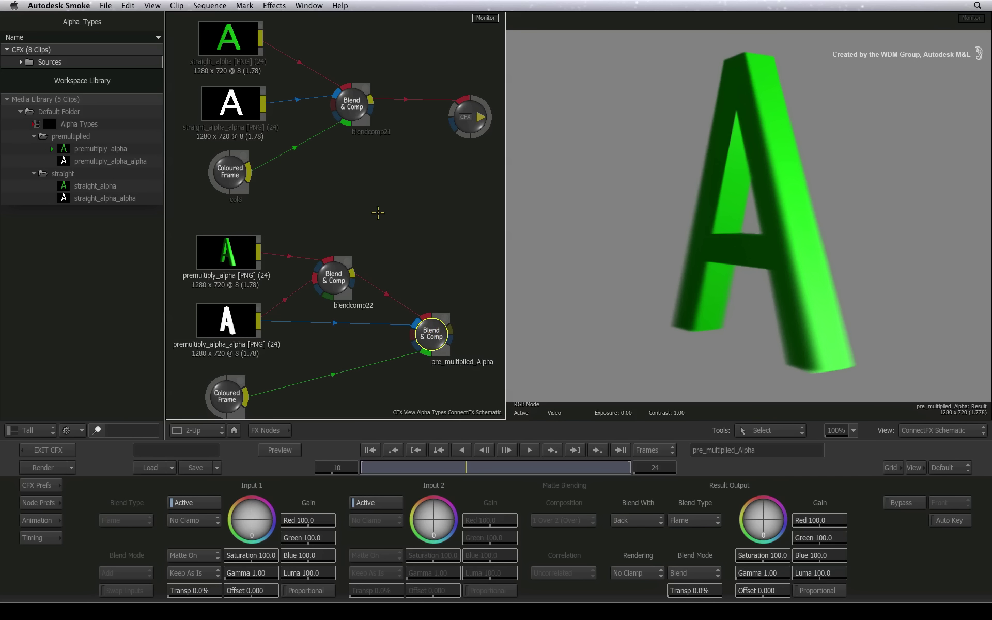
- Compare blendcomp21 with pre_multiplied_Alpha, moving pre_multiplied_Alpha lower and right
drag(433, 332, 435, 328)
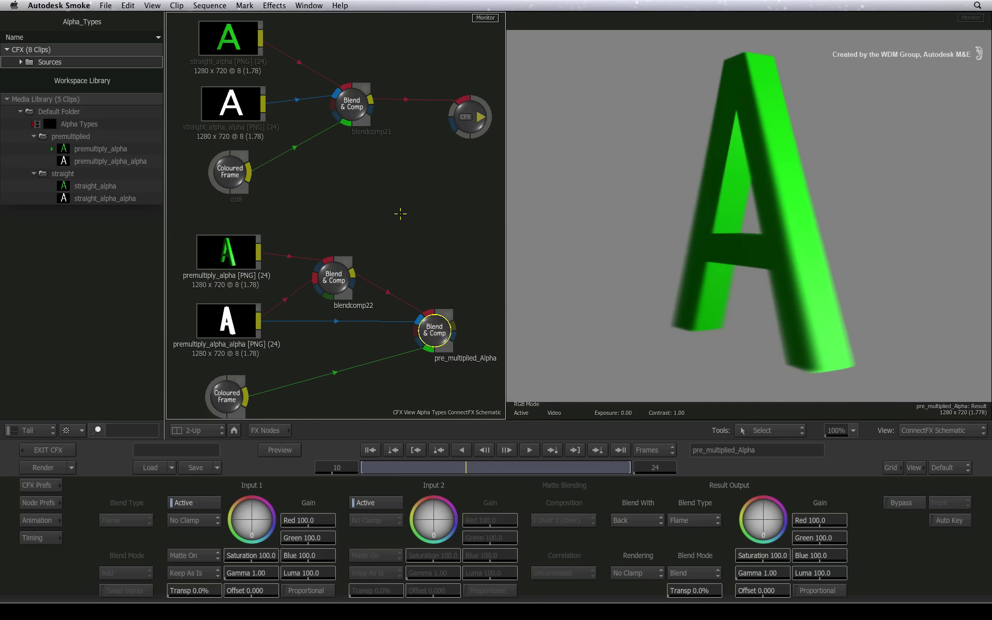
drag(354, 99, 355, 101)
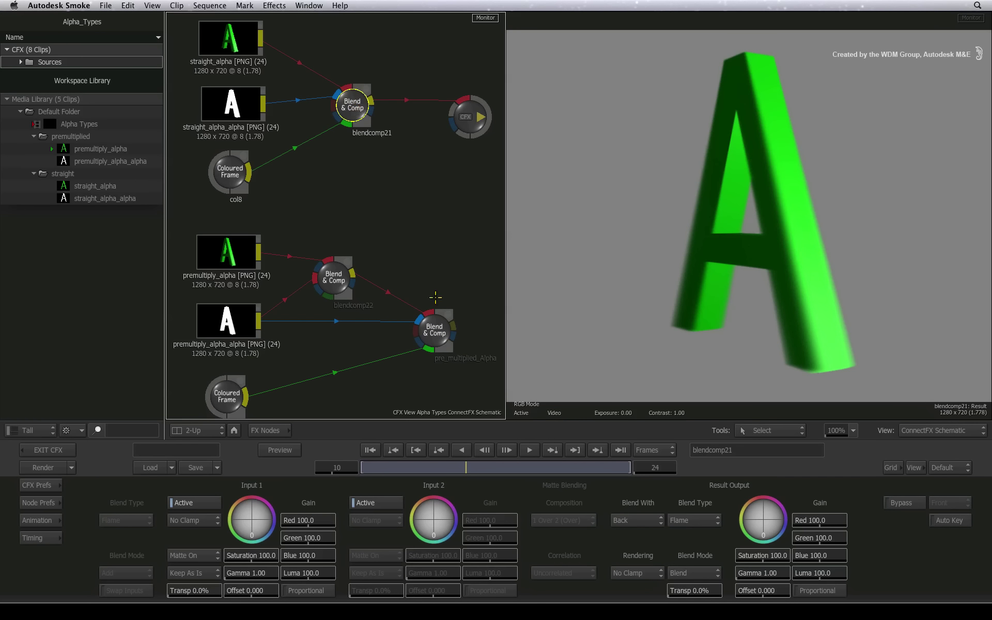
drag(436, 312, 432, 328)
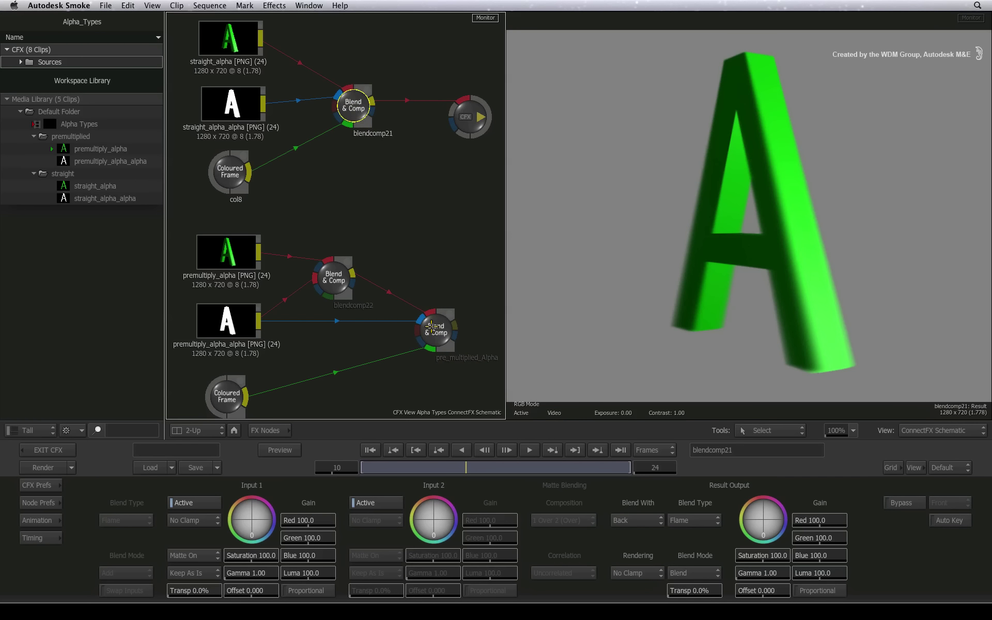
click(432, 328)
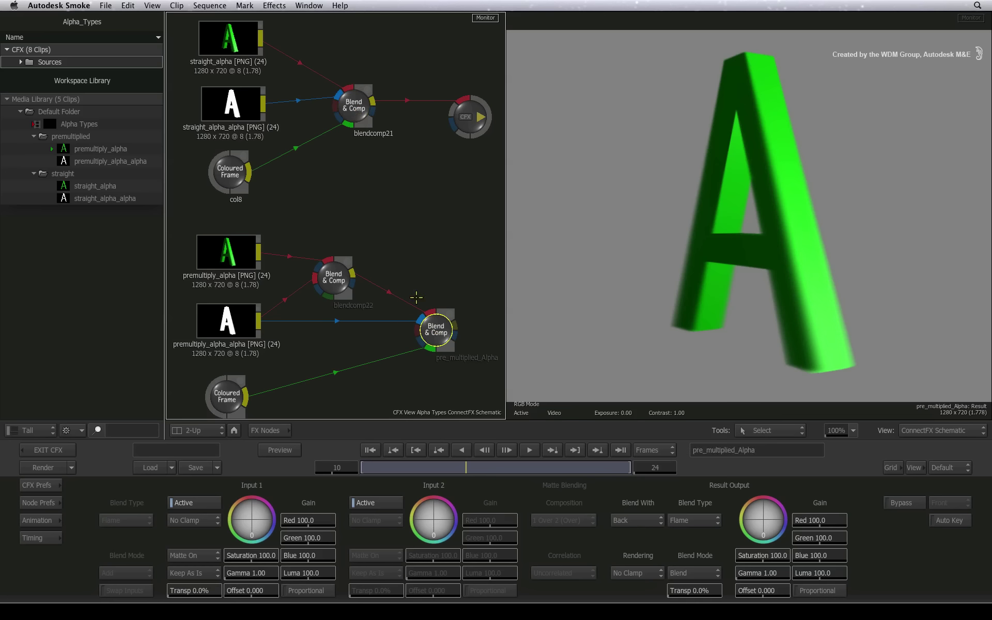
drag(432, 320, 461, 347)
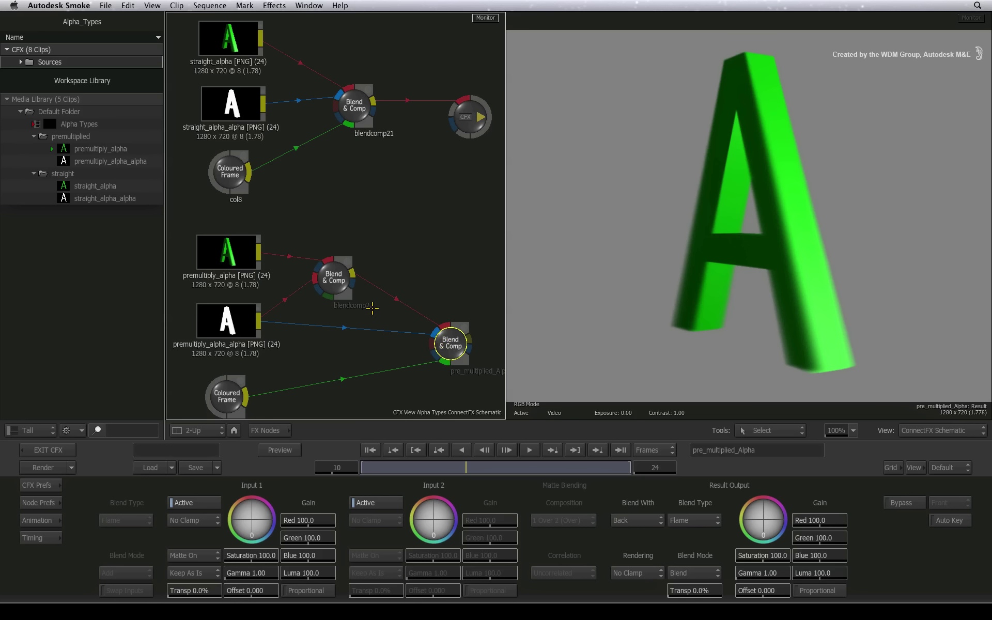
- Insert Colour Correct cc23 before pre_multiplied_Alpha and shift its colour balance toward purple
click(265, 430)
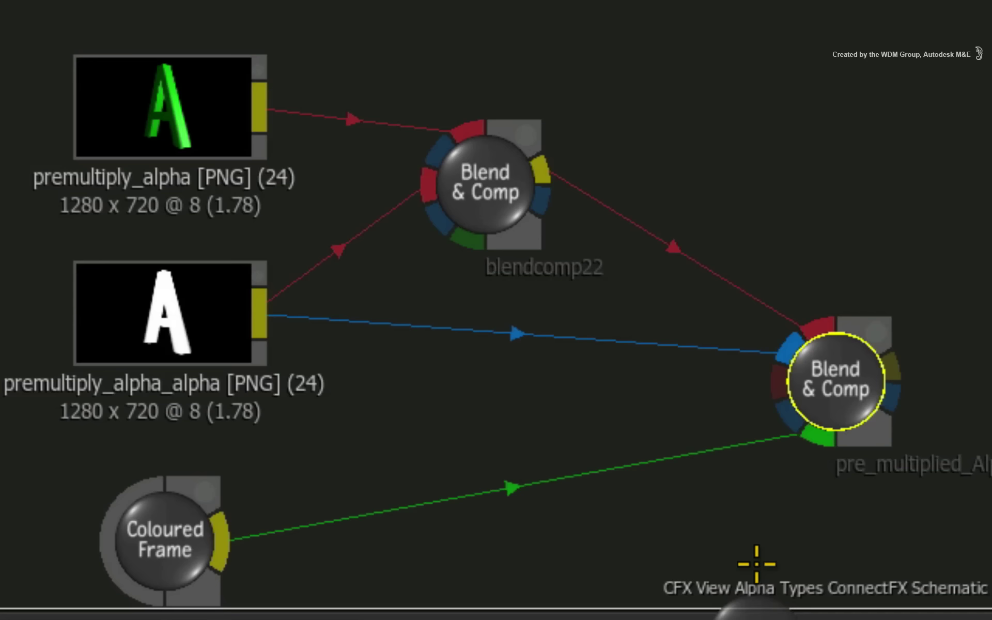
drag(756, 563, 674, 254)
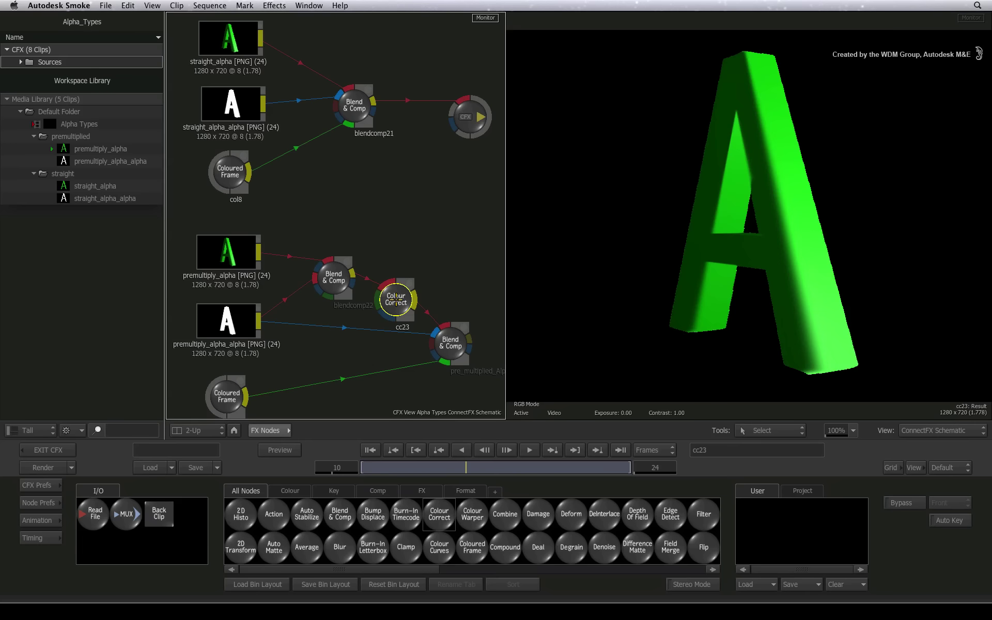
double_click(396, 299)
drag(206, 546, 222, 536)
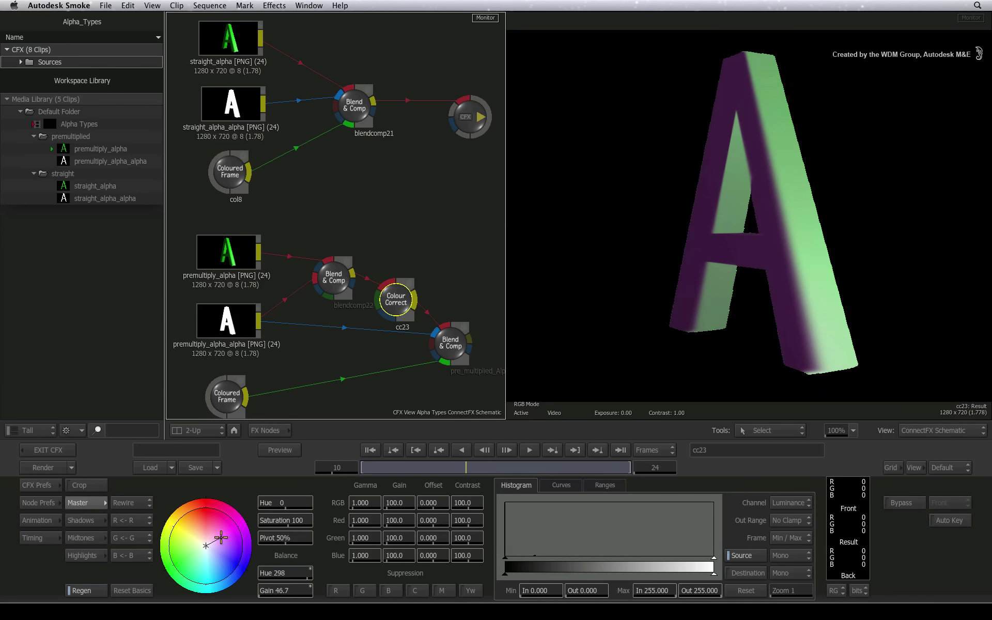
double_click(450, 343)
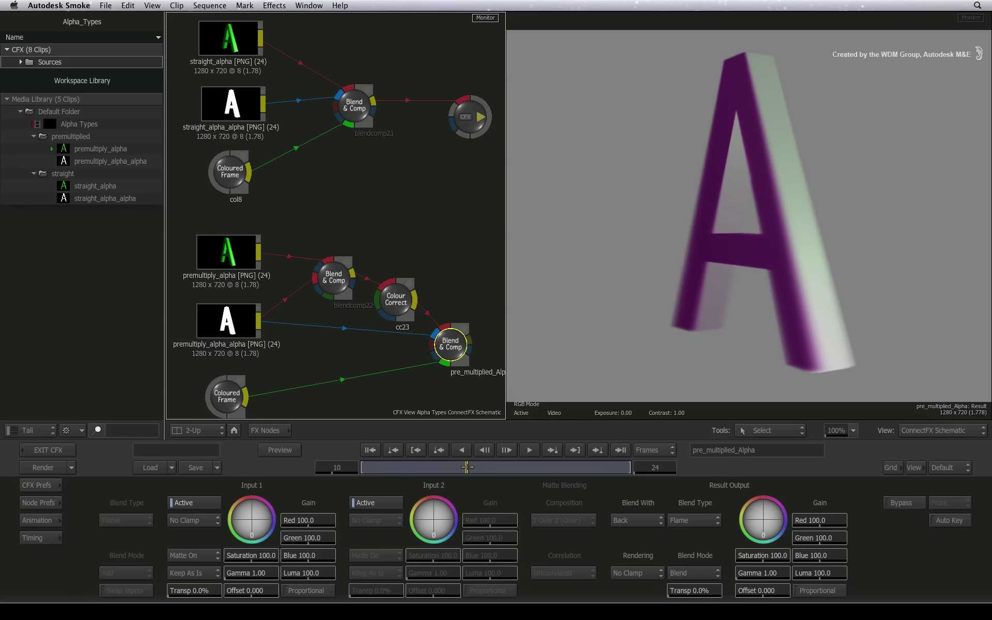
- Scrub to frame 6 and bring up the Alpha_in_Action Action node's composite and controls
drag(465, 467, 409, 468)
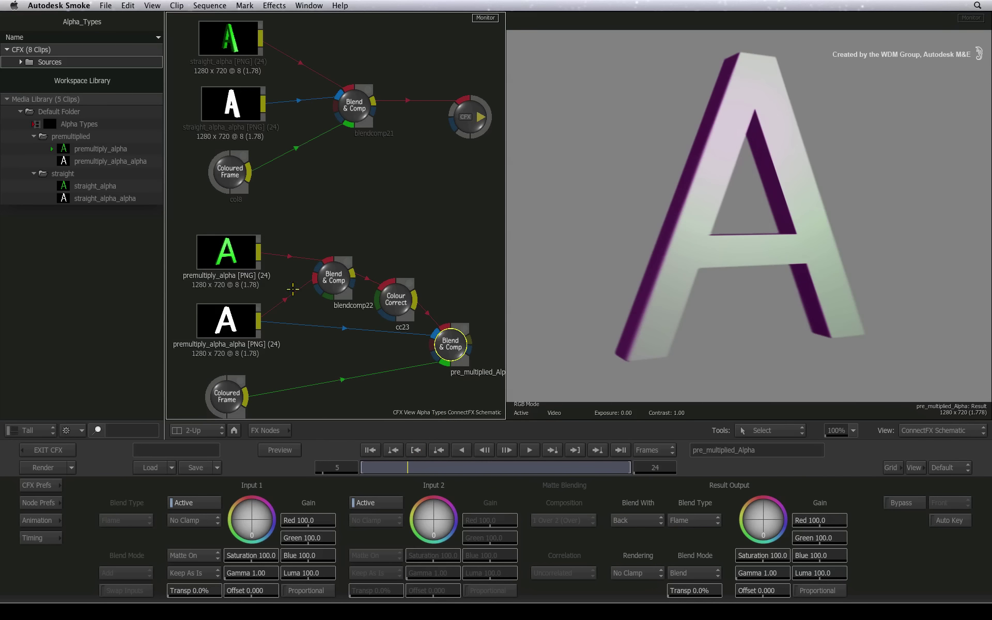
scroll(344, 391, down, 10)
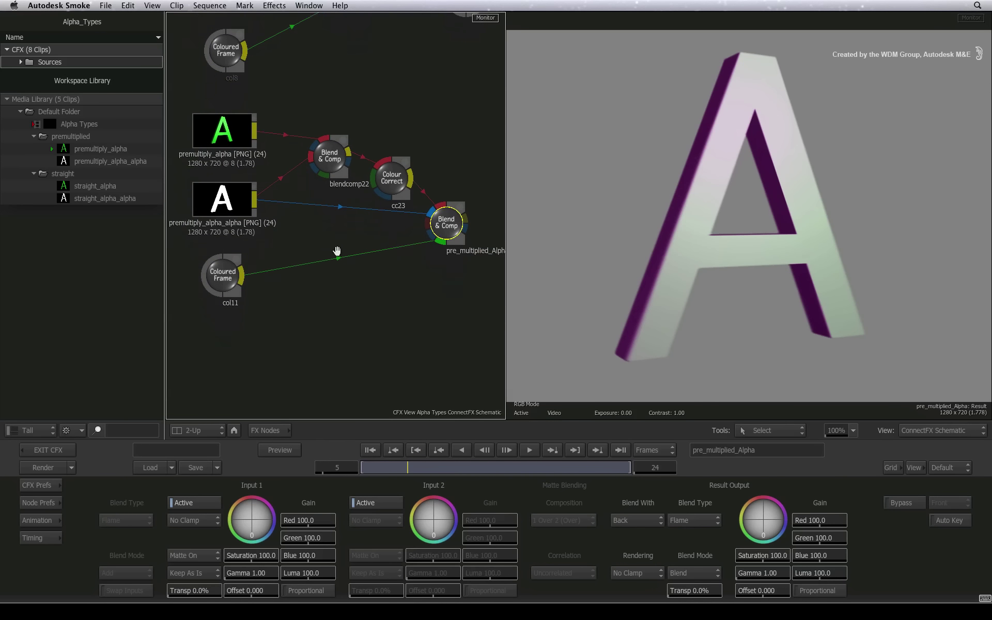
scroll(343, 297, down, 10)
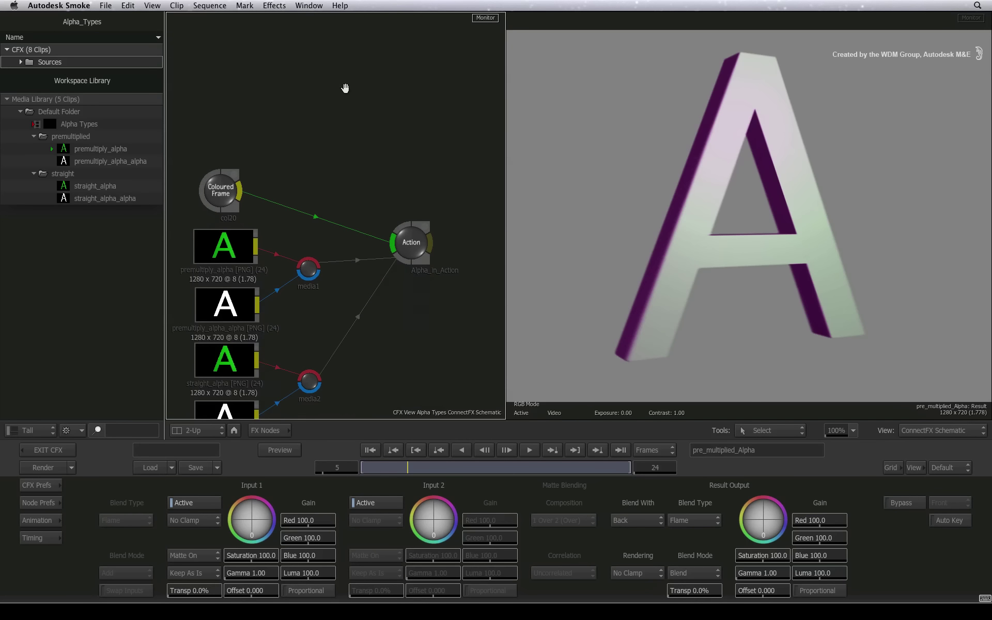
drag(411, 244, 414, 277)
click(424, 177)
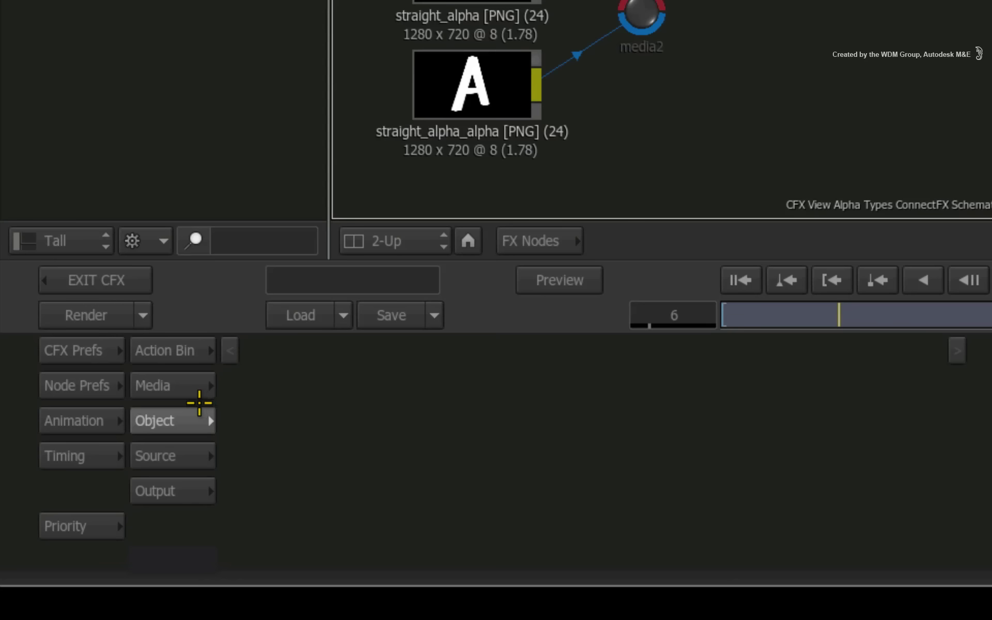
- Toggle Divide on the premultiply_alpha media layer to compare edges, leaving it enabled
click(93, 504)
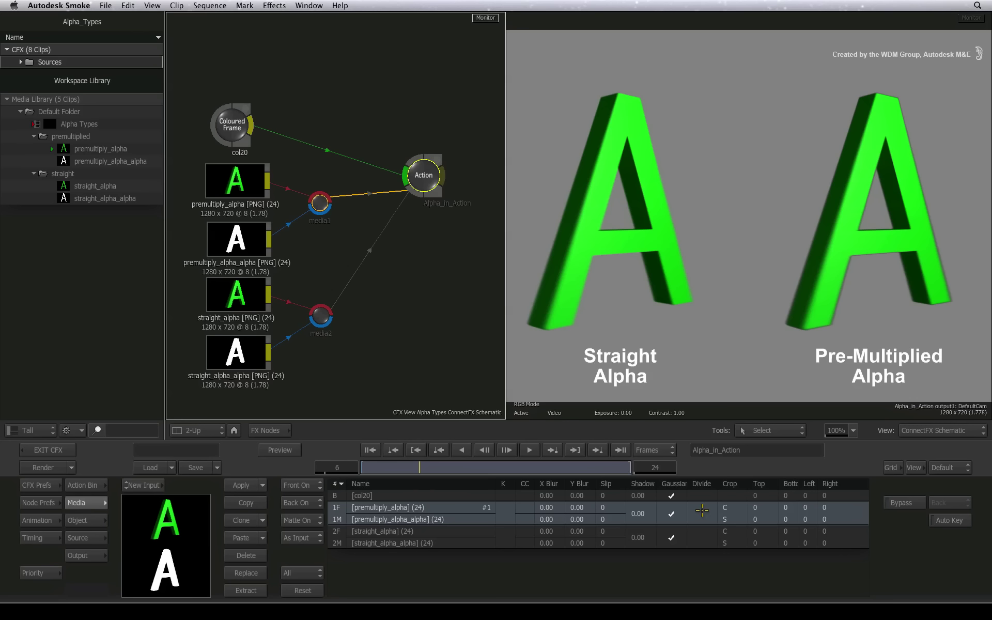
click(701, 513)
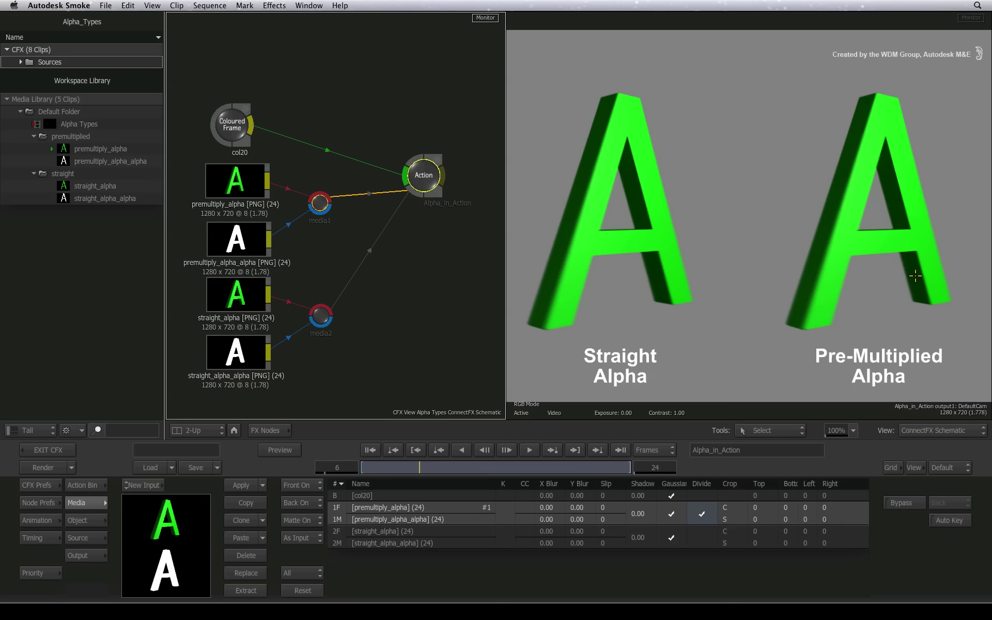
click(705, 515)
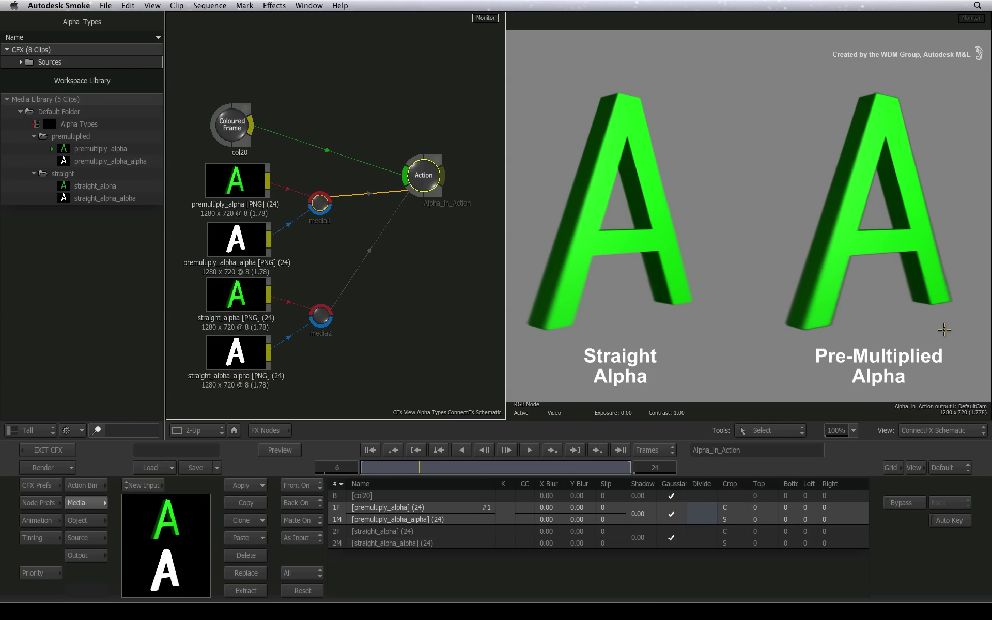
click(701, 517)
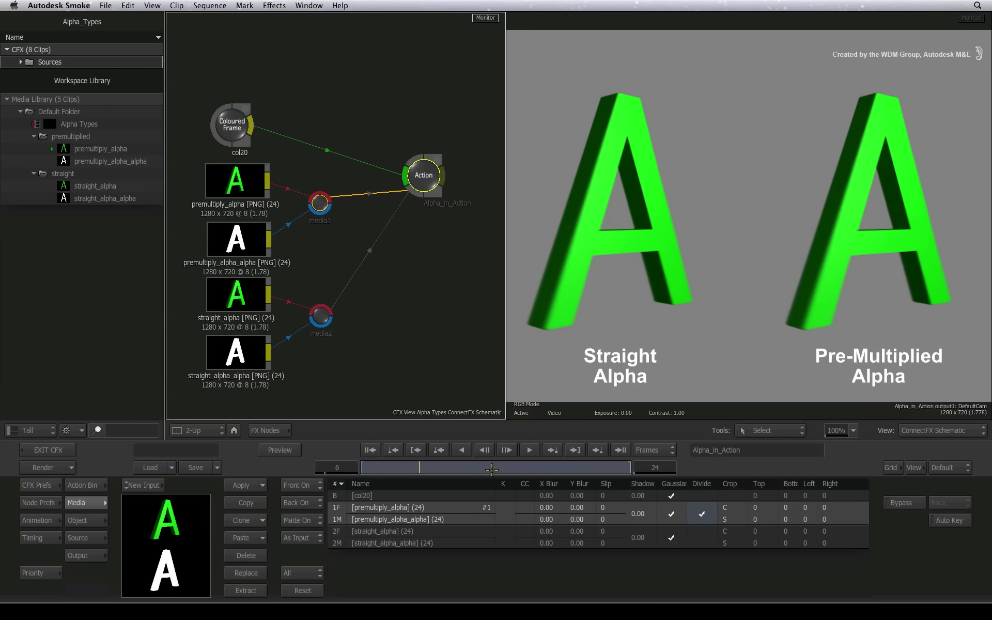
- Scrub the timeline back to frame 1 so both green A's face front over grey
drag(479, 468, 349, 460)
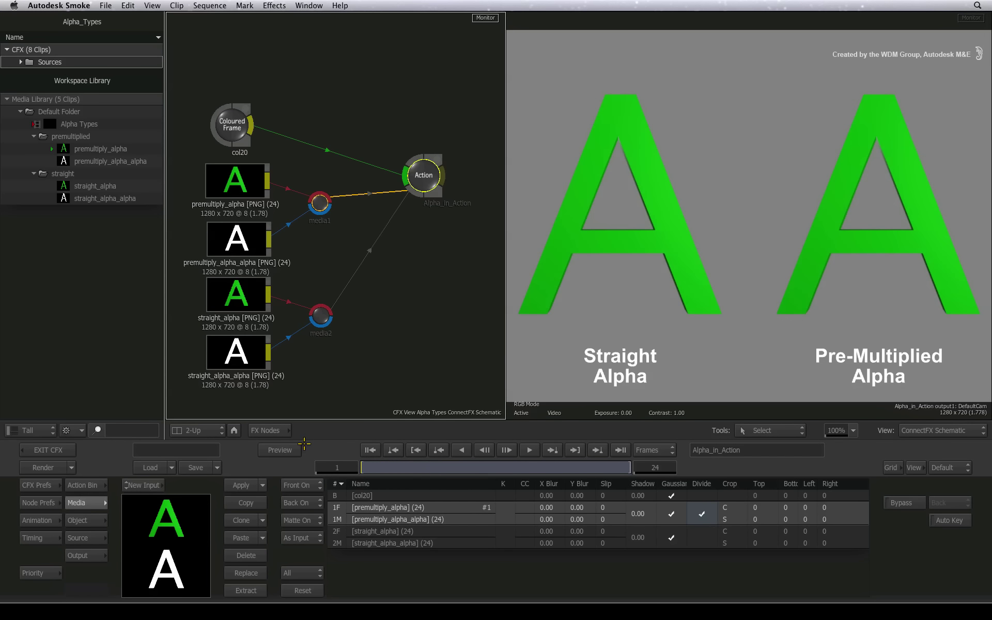